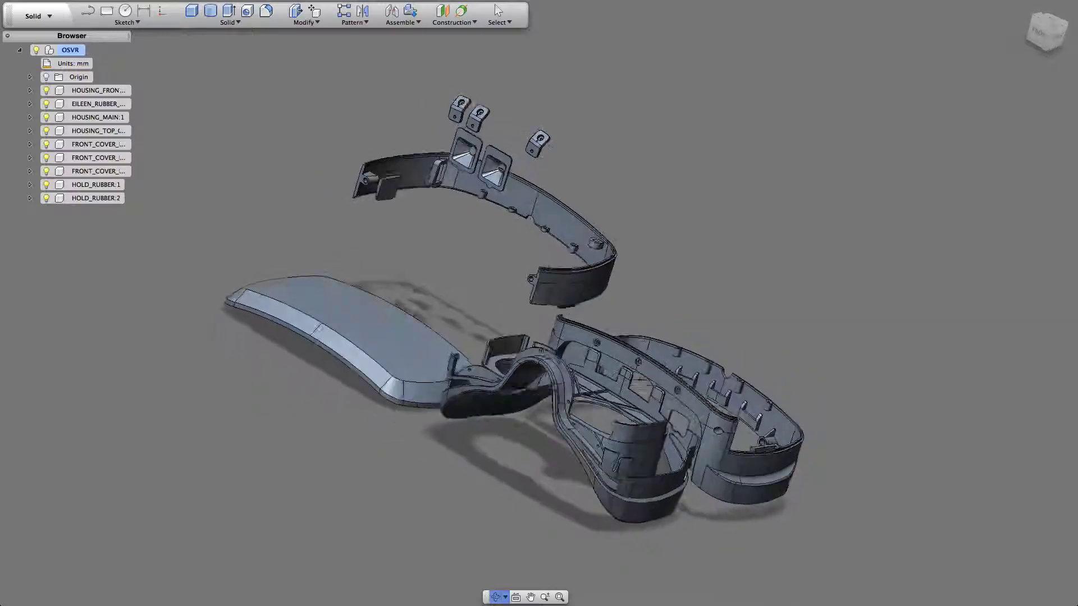
# Orbit the exploded headset parts through top-down, low and upright frontal views.
pyautogui.moveTo(675, 328); pyautogui.dragTo(441, 241)
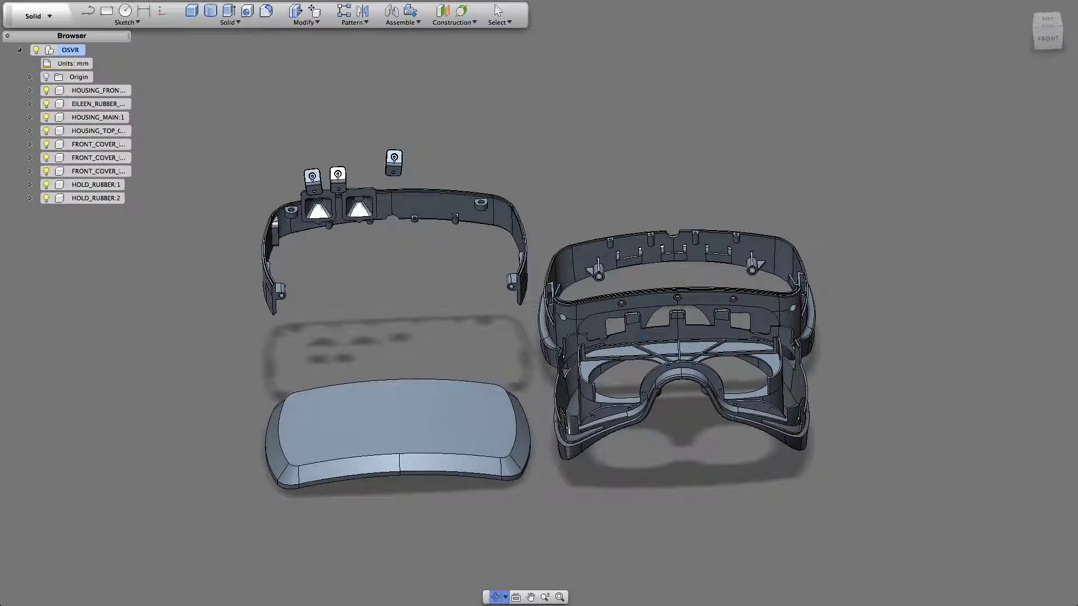
pyautogui.moveTo(440, 240); pyautogui.dragTo(595, 275)
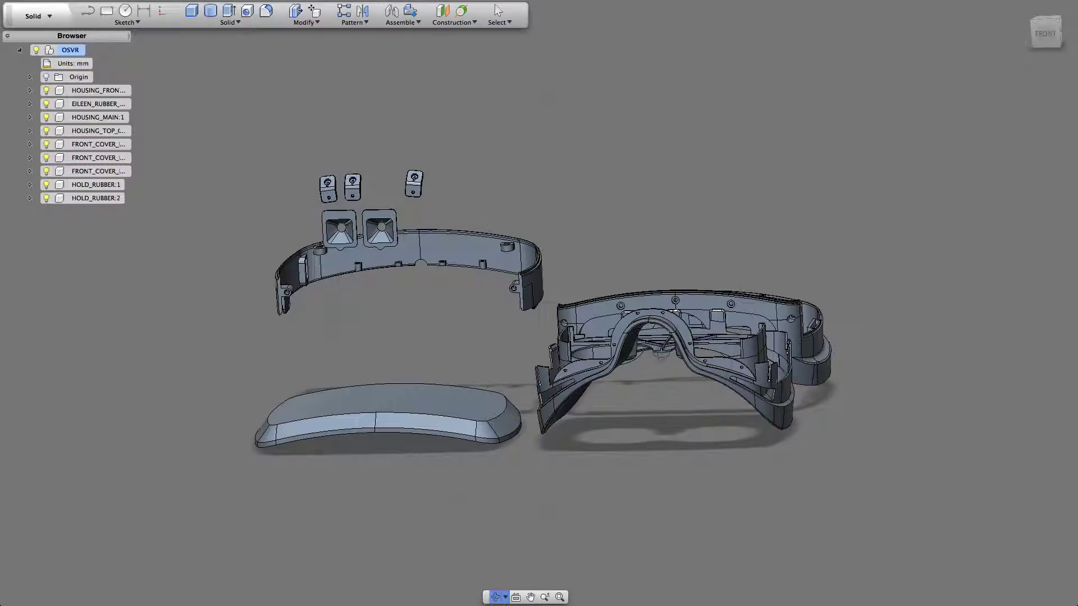
pyautogui.moveTo(674, 350); pyautogui.dragTo(747, 339)
pyautogui.moveTo(696, 400); pyautogui.dragTo(701, 415)
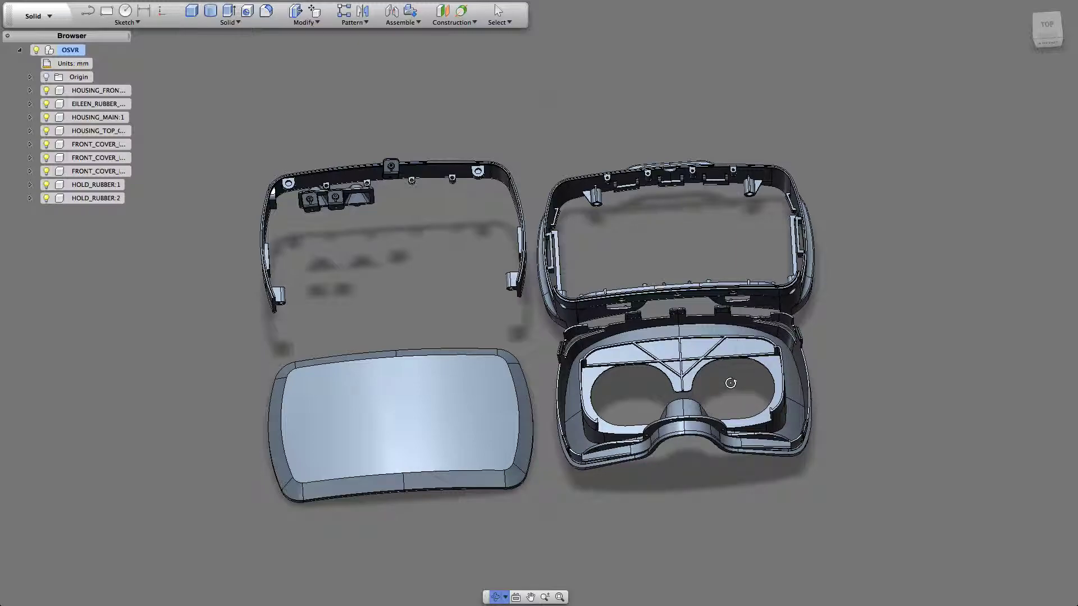
# Swing the assembly from a three-quarter front view round to its back.
pyautogui.moveTo(696, 358); pyautogui.dragTo(620, 364)
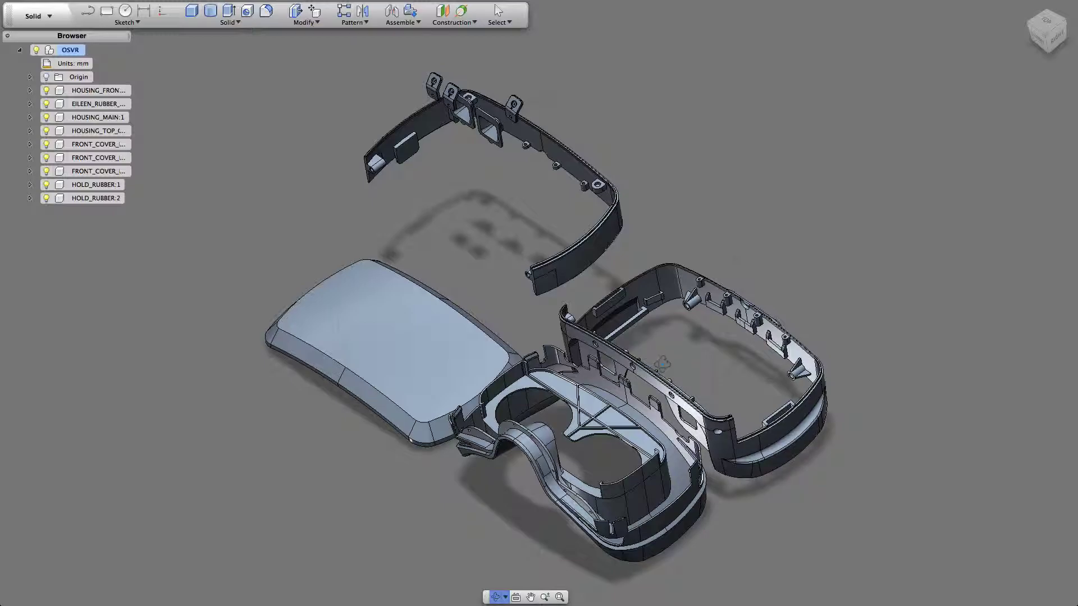
pyautogui.moveTo(609, 387); pyautogui.dragTo(613, 314)
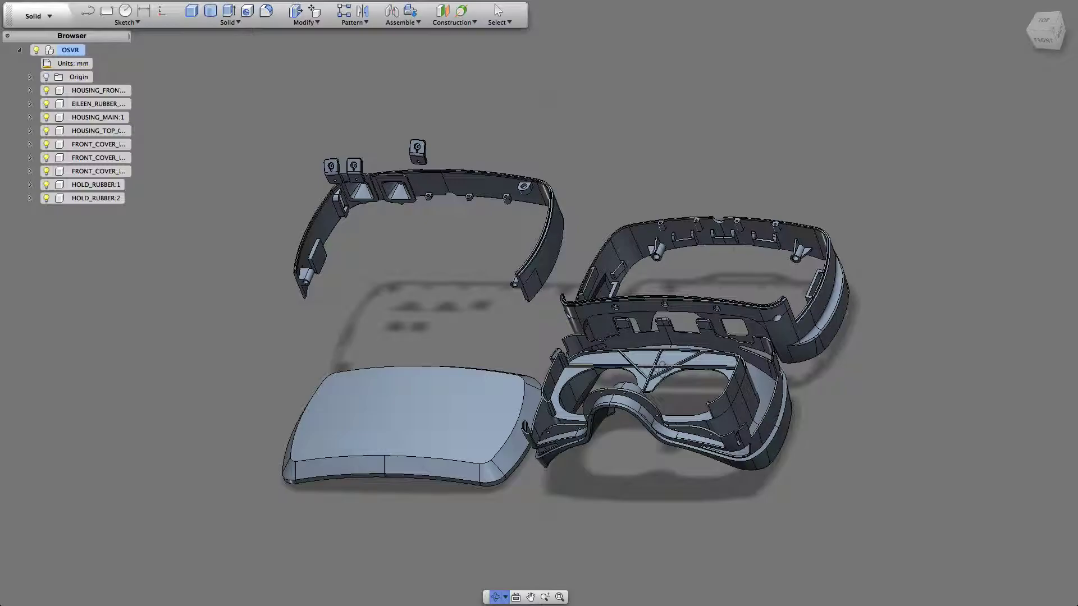
pyautogui.moveTo(612, 314); pyautogui.dragTo(328, 326)
pyautogui.moveTo(773, 258); pyautogui.dragTo(567, 210)
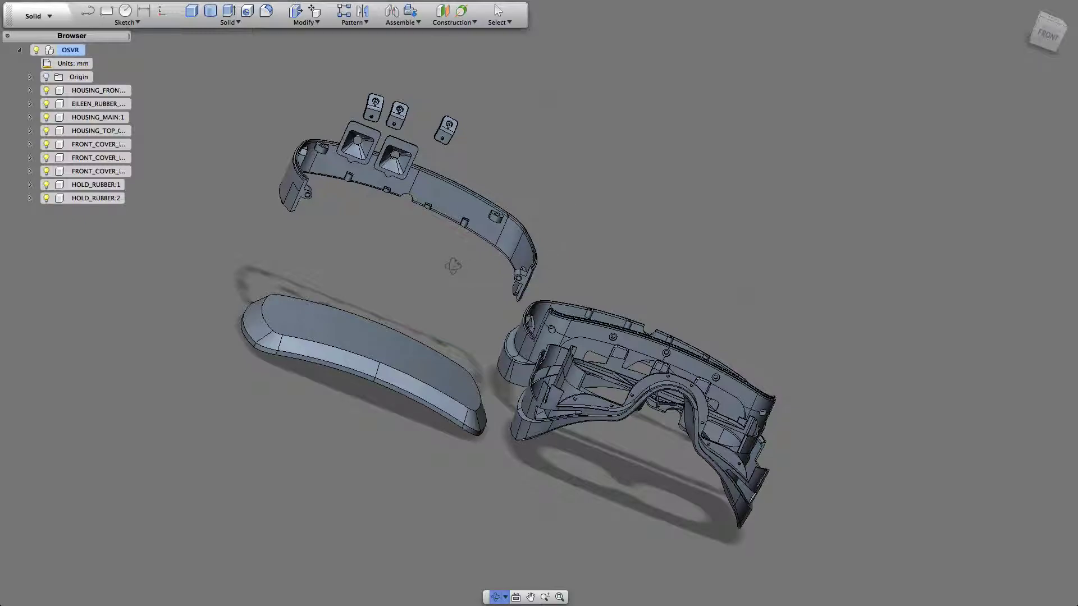
# Orbit above the top housing band and zoom in on its inner wall and screw bosses.
pyautogui.moveTo(452, 266); pyautogui.dragTo(470, 306)
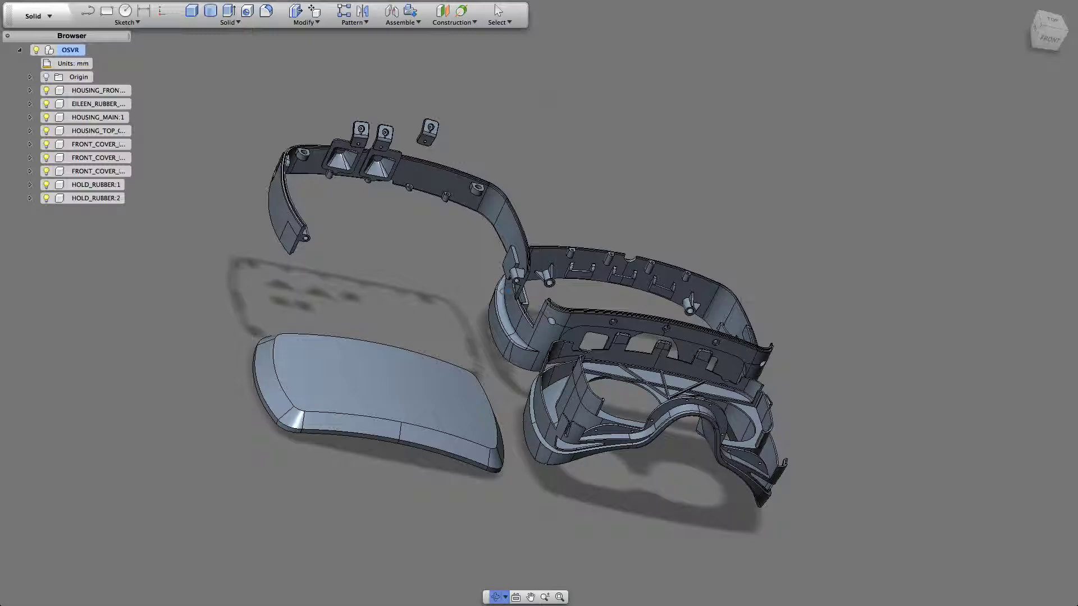
pyautogui.moveTo(549, 284); pyautogui.dragTo(707, 250)
pyautogui.moveTo(380, 291); pyautogui.dragTo(393, 261)
pyautogui.scroll(10, 395, 262)
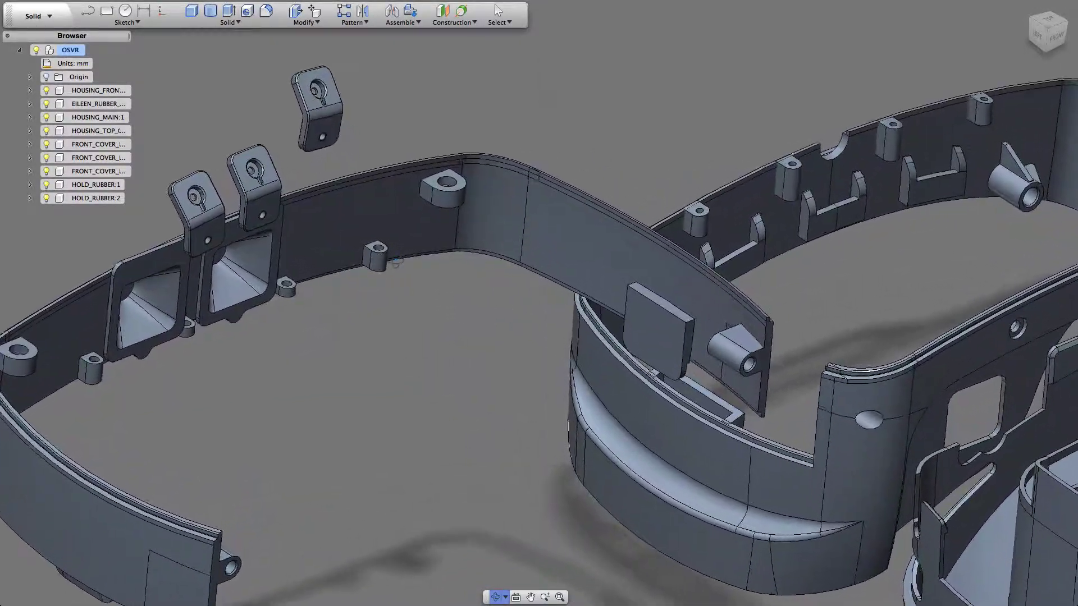
pyautogui.moveTo(395, 261); pyautogui.dragTo(463, 304)
pyautogui.scroll(5, 468, 303)
pyautogui.scroll(3, 468, 304)
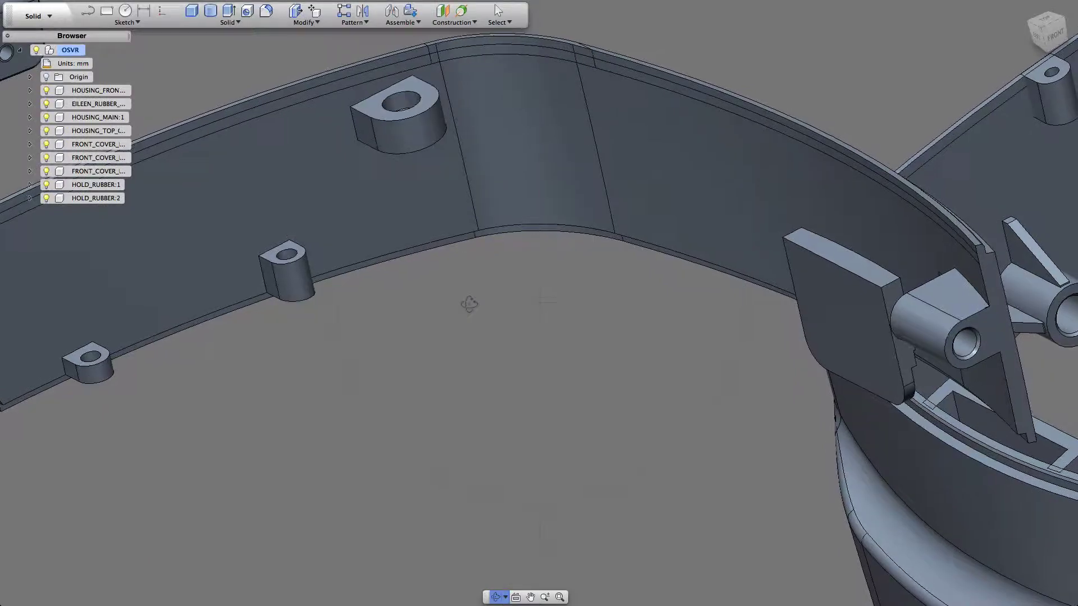
pyautogui.scroll(-6, 470, 304)
# Orbit around the exploded parts from behind, sides and low angles, ending level on the front view.
pyautogui.moveTo(471, 303); pyautogui.dragTo(333, 368)
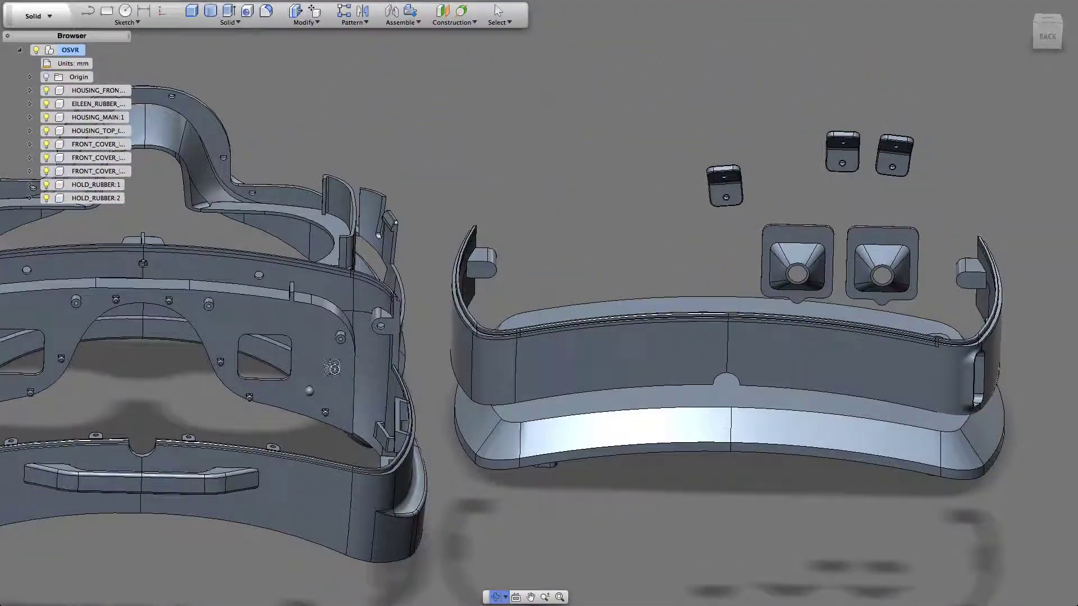
pyautogui.moveTo(712, 281); pyautogui.dragTo(683, 280)
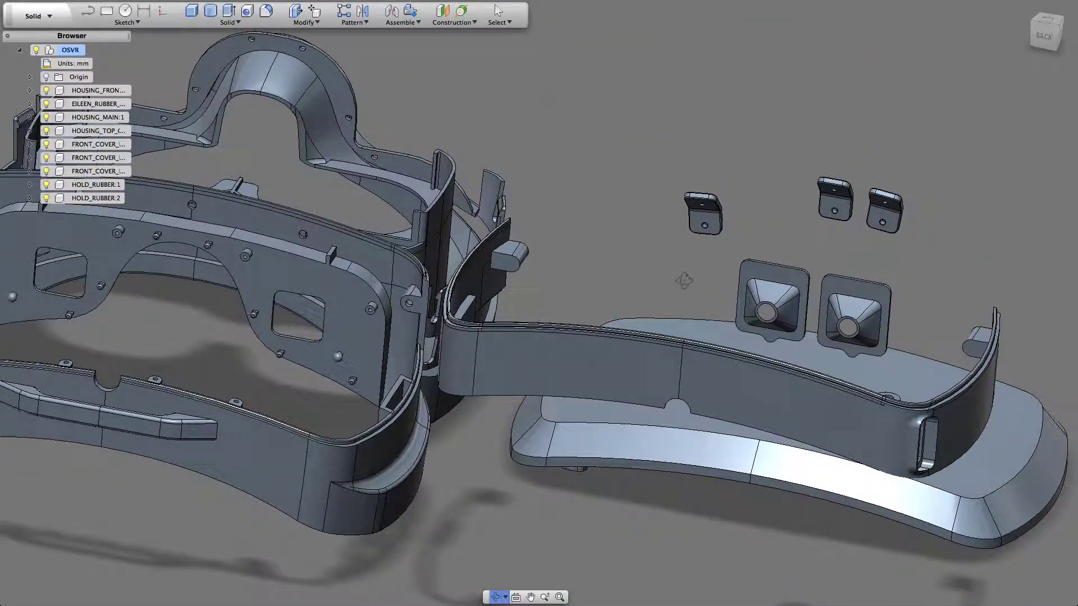
pyautogui.moveTo(555, 268); pyautogui.dragTo(219, 388)
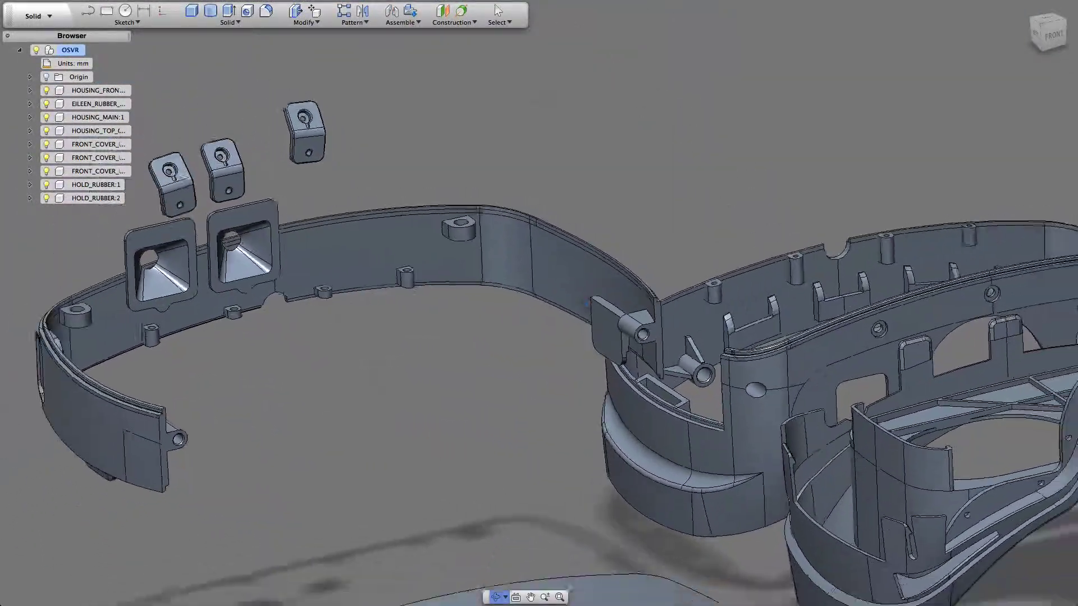
pyautogui.moveTo(587, 302); pyautogui.dragTo(797, 319)
pyautogui.moveTo(533, 278); pyautogui.dragTo(320, 228)
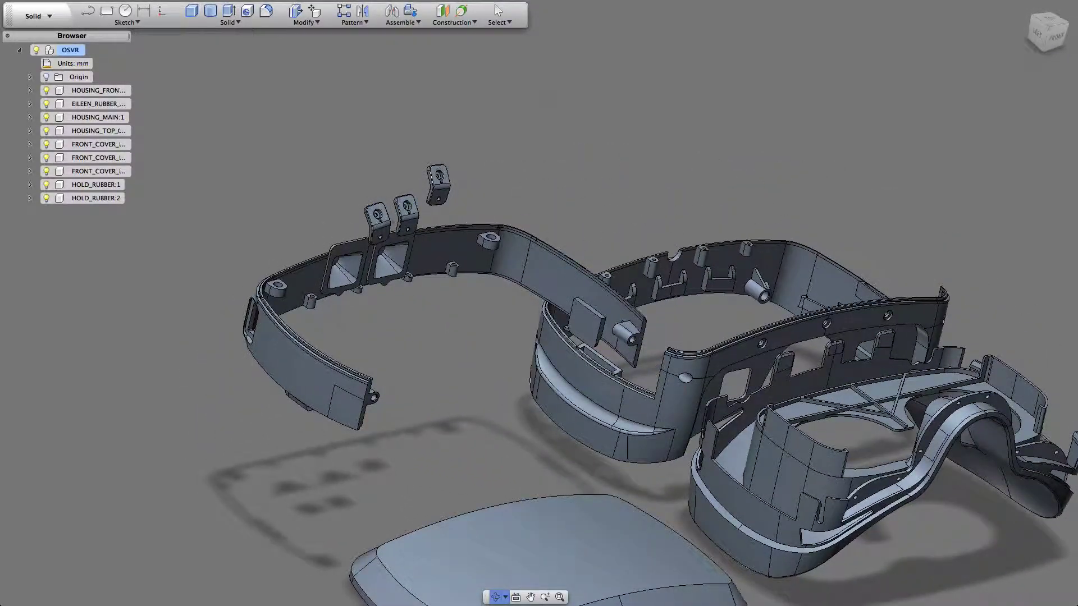
pyautogui.moveTo(389, 187); pyautogui.dragTo(315, 102)
pyautogui.moveTo(316, 252); pyautogui.dragTo(498, 354)
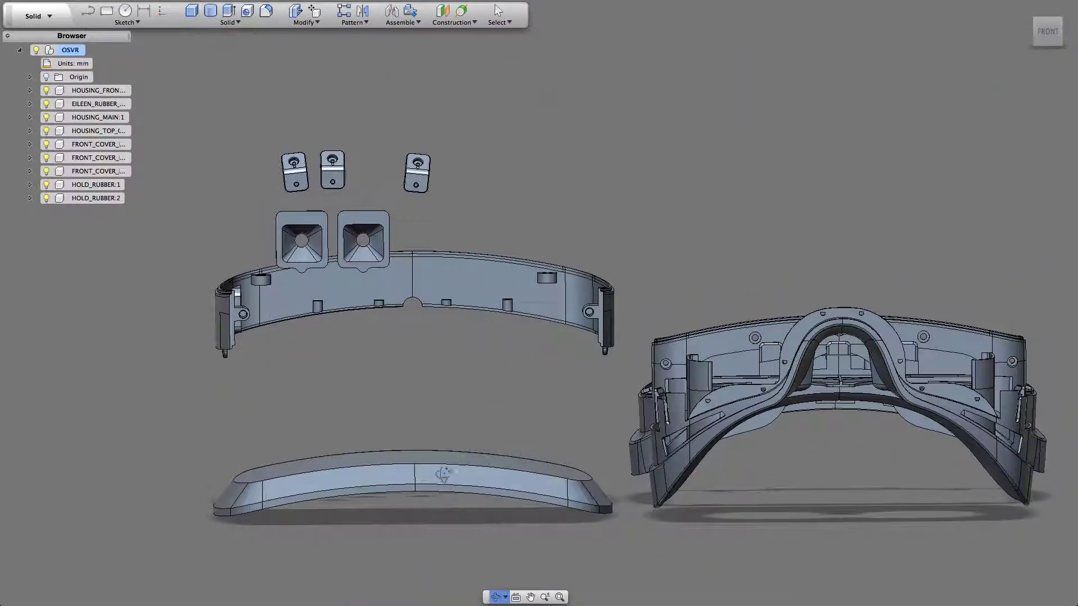
# Orbit from the front view to an underside view, then up to an oblique view from above.
pyautogui.moveTo(416, 474); pyautogui.dragTo(414, 476)
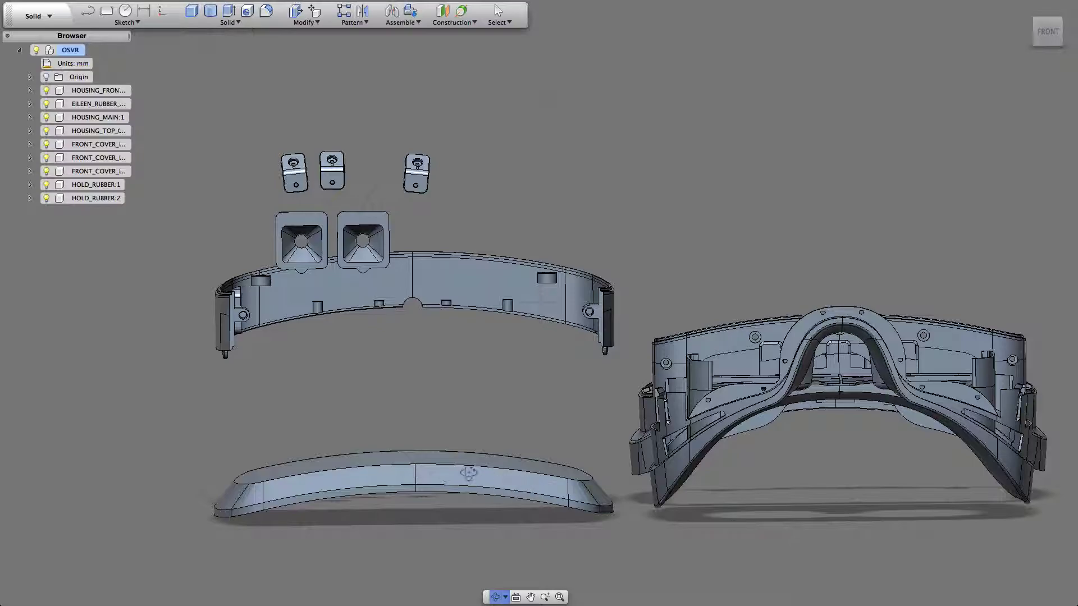
pyautogui.moveTo(469, 473); pyautogui.dragTo(467, 507)
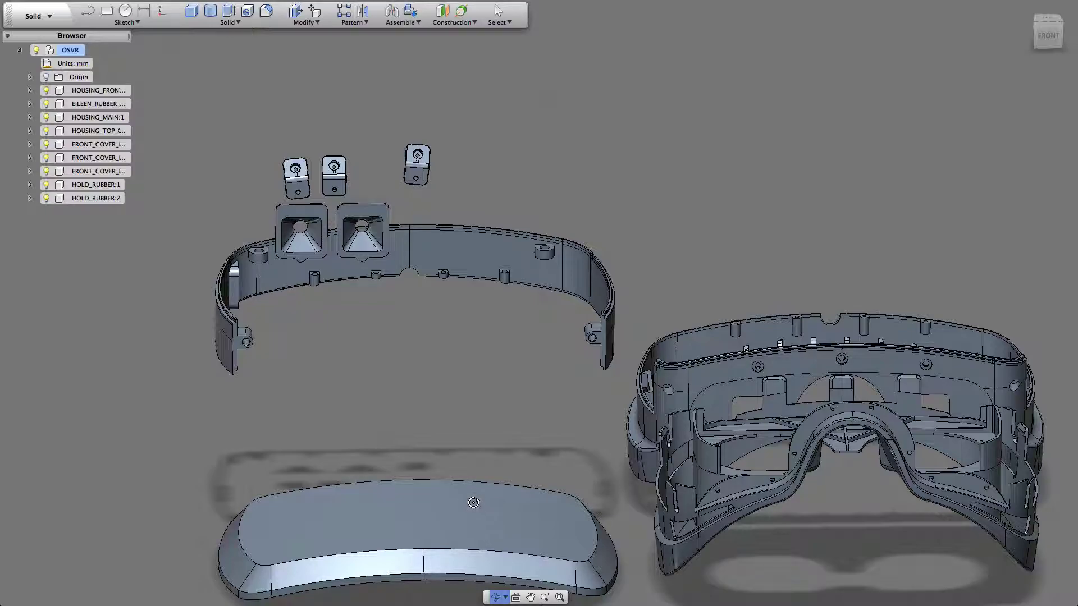
pyautogui.moveTo(632, 414); pyautogui.dragTo(547, 253)
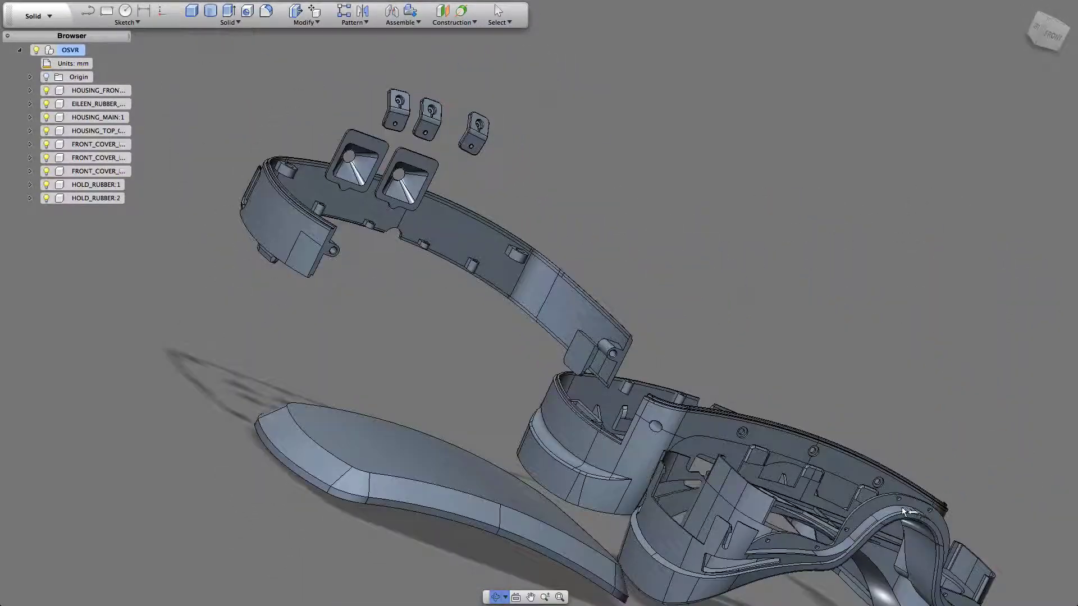
# Pan the main housing to the centre of the view and orbit it to a left-side view.
pyautogui.press('Escape')
pyautogui.moveTo(904, 404); pyautogui.dragTo(723, 470)
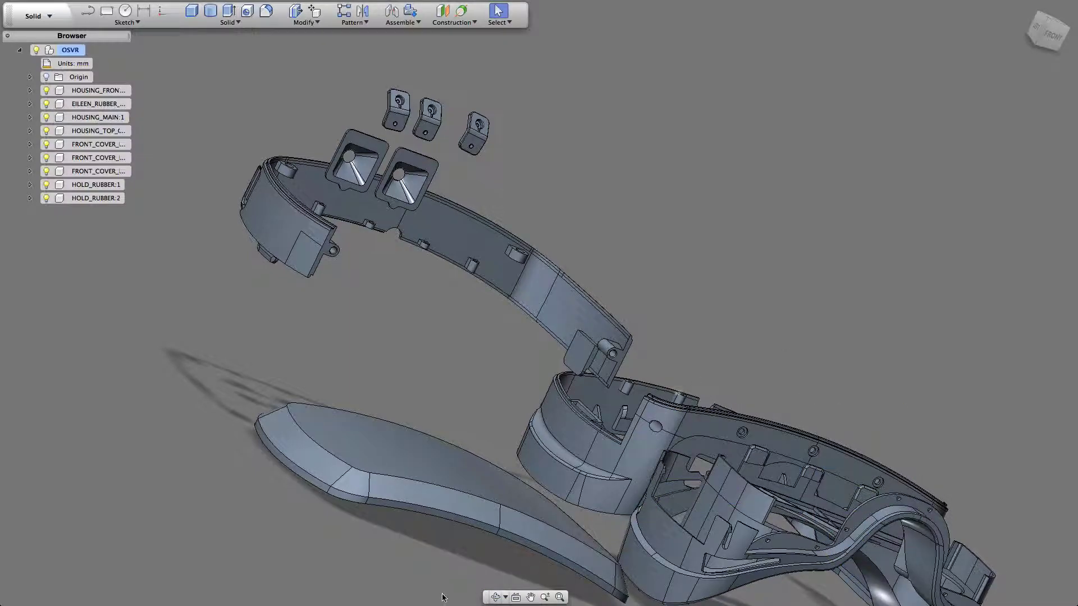
pyautogui.click(495, 598)
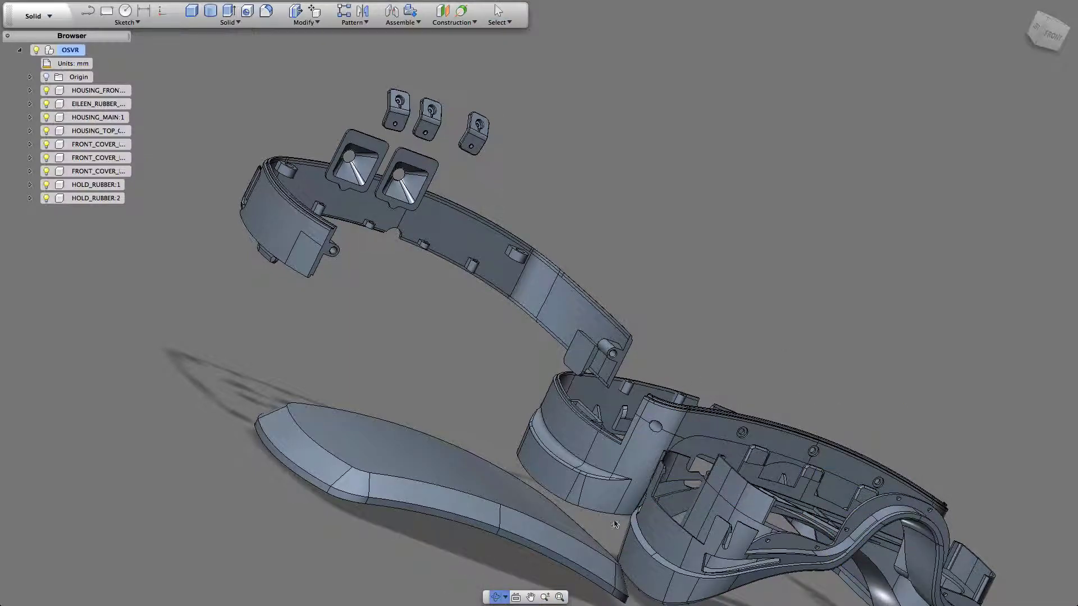
pyautogui.click(530, 597)
pyautogui.moveTo(726, 517); pyautogui.dragTo(436, 321)
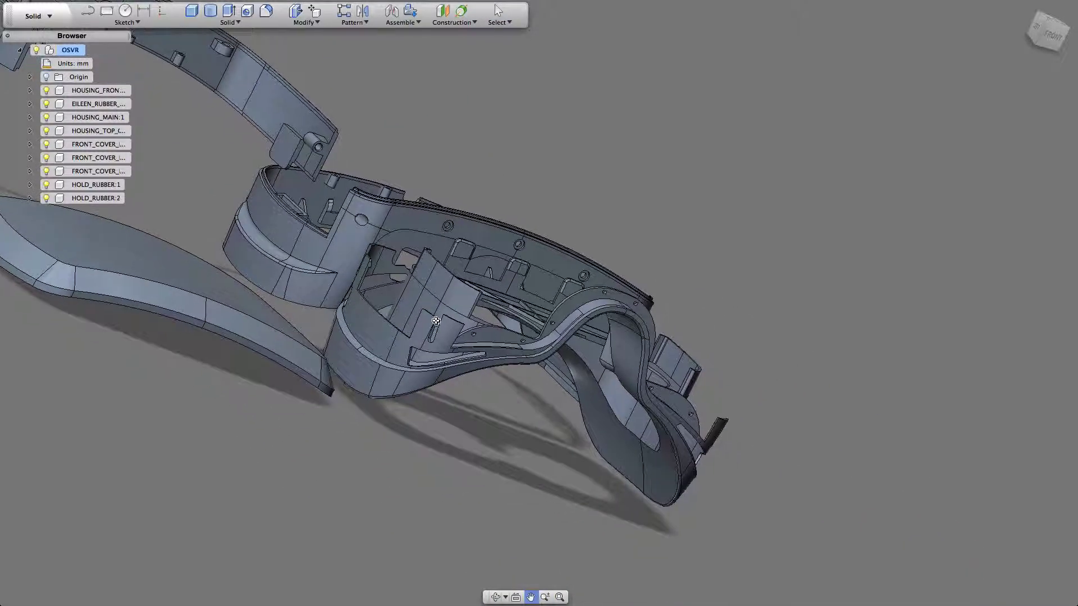
pyautogui.moveTo(585, 469); pyautogui.dragTo(571, 470)
pyautogui.click(495, 597)
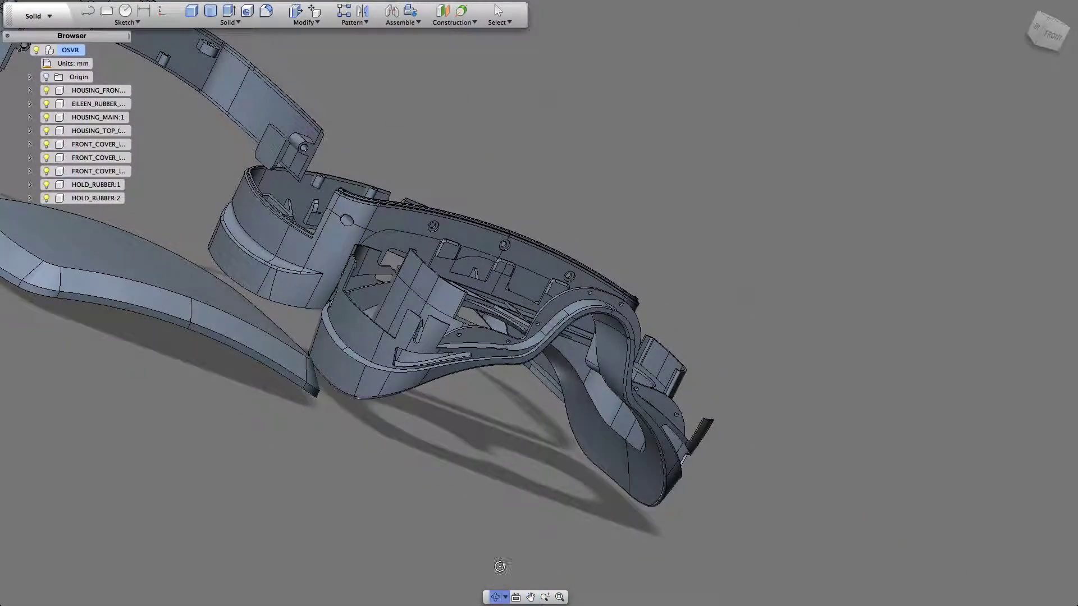
pyautogui.moveTo(494, 539); pyautogui.dragTo(752, 357)
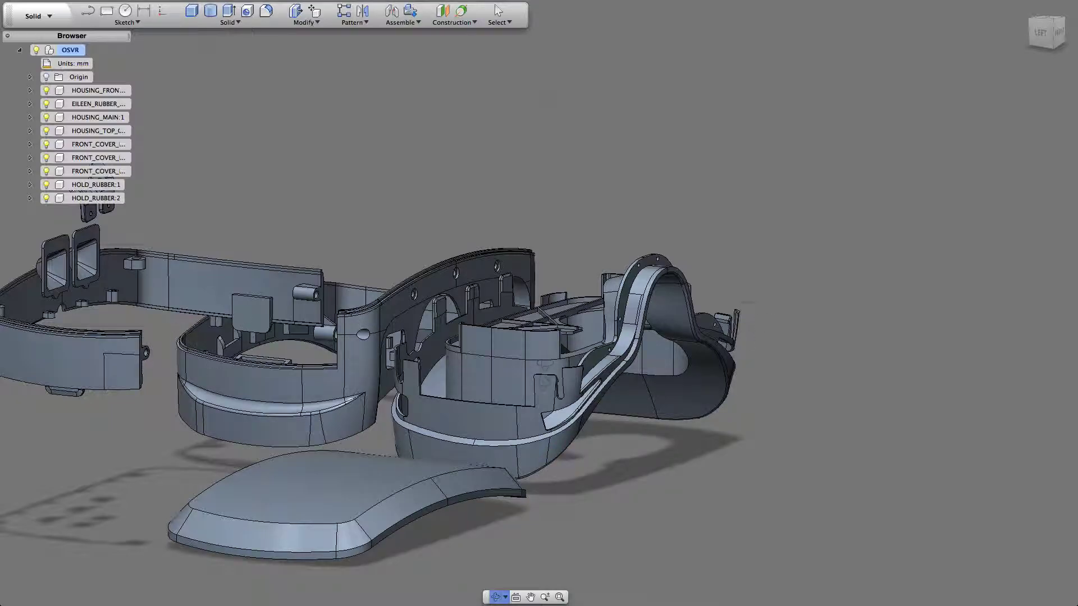
# Orbit the zoomed-in main housing through top and front views to a tilted underside angle.
pyautogui.moveTo(747, 303); pyautogui.dragTo(62, 143)
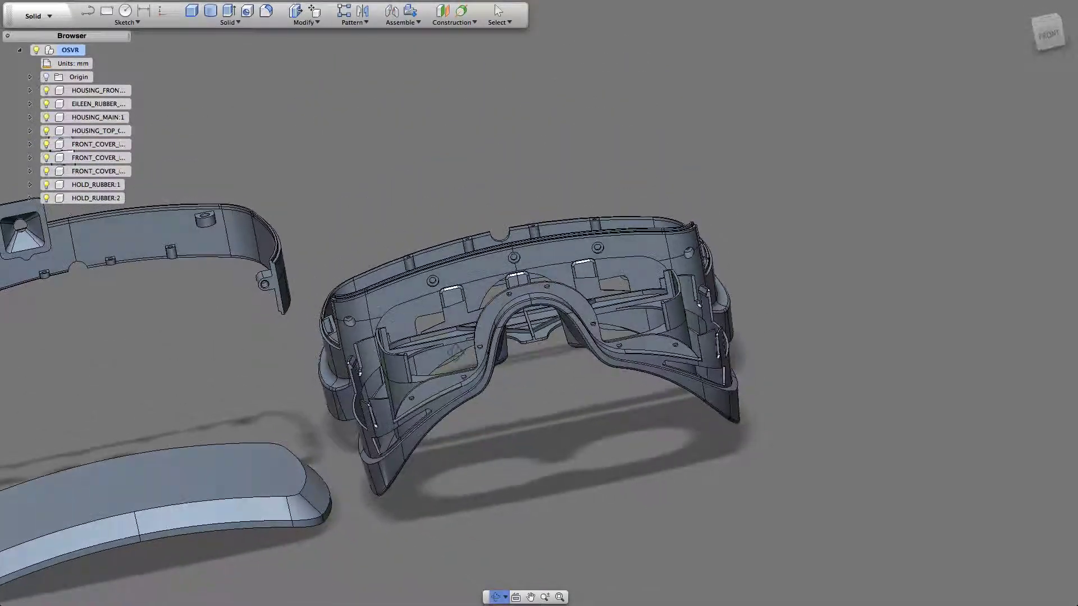
pyautogui.moveTo(509, 298); pyautogui.dragTo(493, 473)
pyautogui.scroll(5, 528, 342)
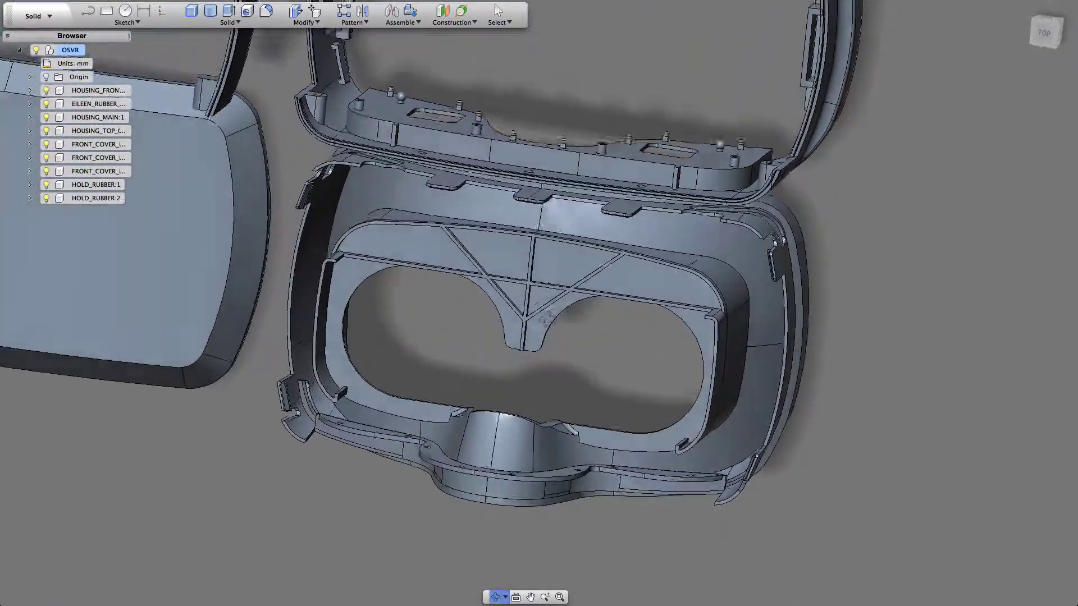
pyautogui.moveTo(544, 317); pyautogui.dragTo(447, 159)
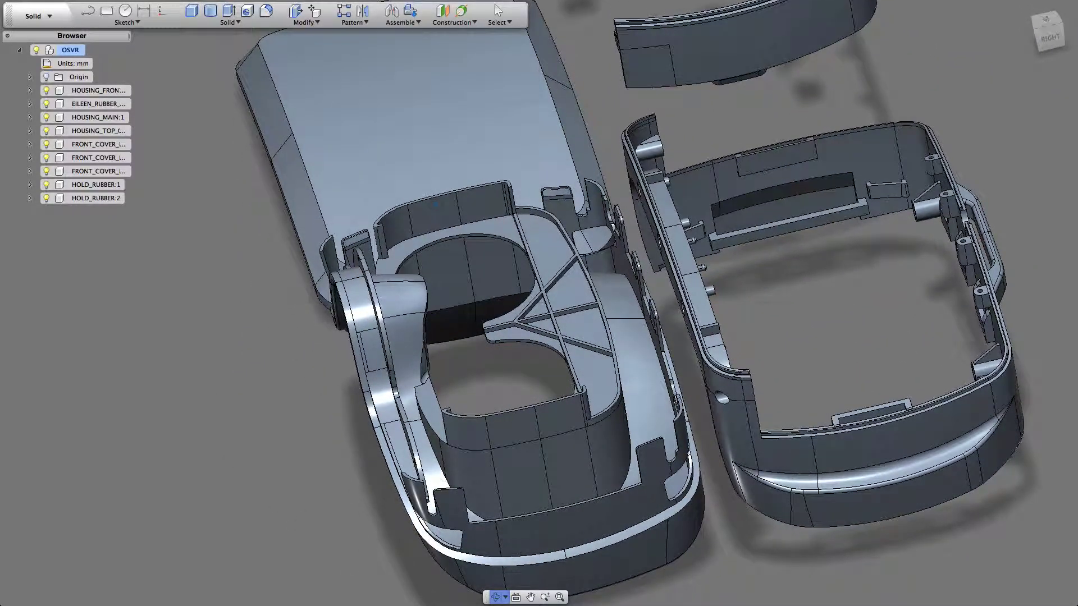
pyautogui.moveTo(419, 312)
pyautogui.mouseDown()
pyautogui.moveTo(580, 240)
pyautogui.moveTo(562, 220)
pyautogui.moveTo(568, 159)
pyautogui.mouseUp()
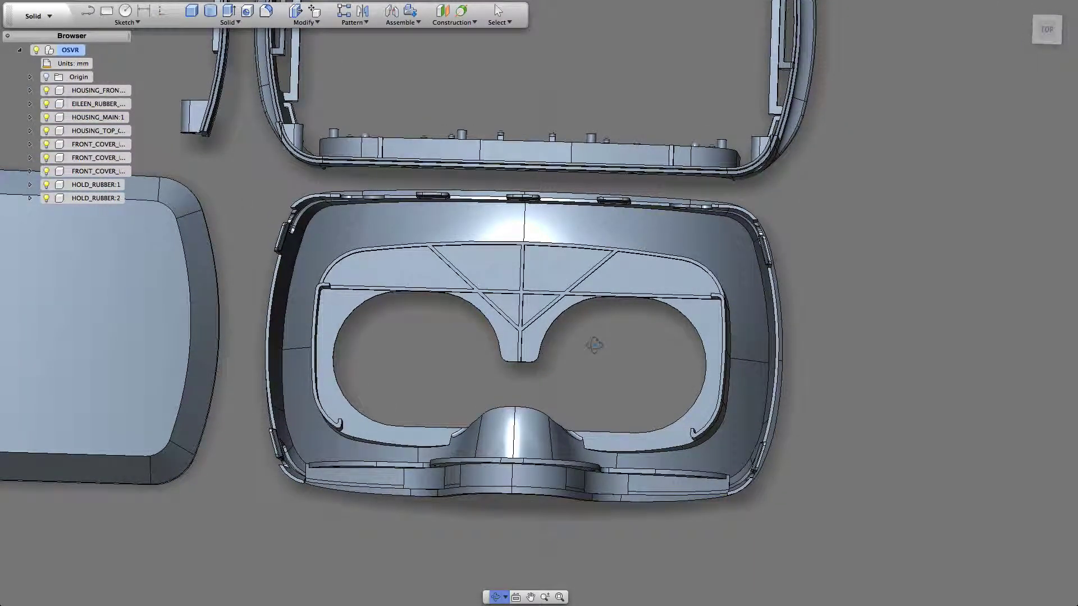
pyautogui.moveTo(594, 345); pyautogui.dragTo(553, 247)
pyautogui.moveTo(618, 177); pyautogui.dragTo(465, 278)
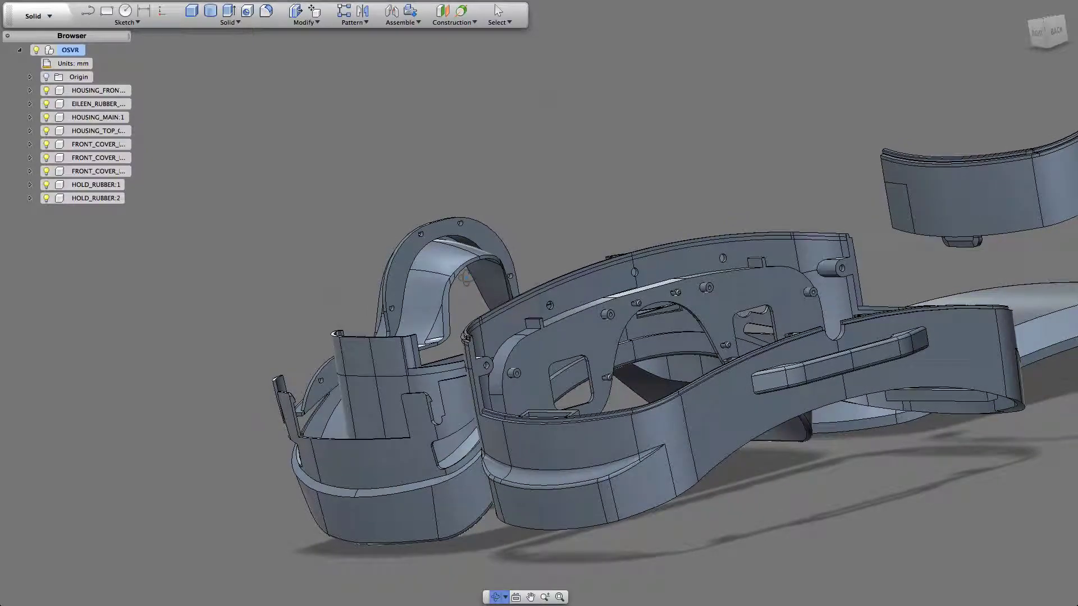